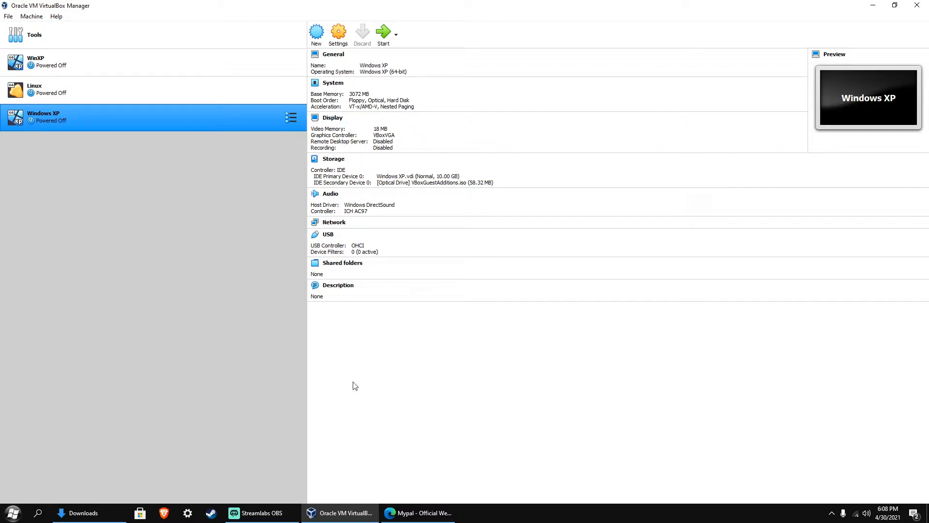
Set the Windows XP machine's network Adapter 1 to Bridged Adapter with adapter type PCnet-FAST III (Am79C973) and save the settings
left_click(336, 30)
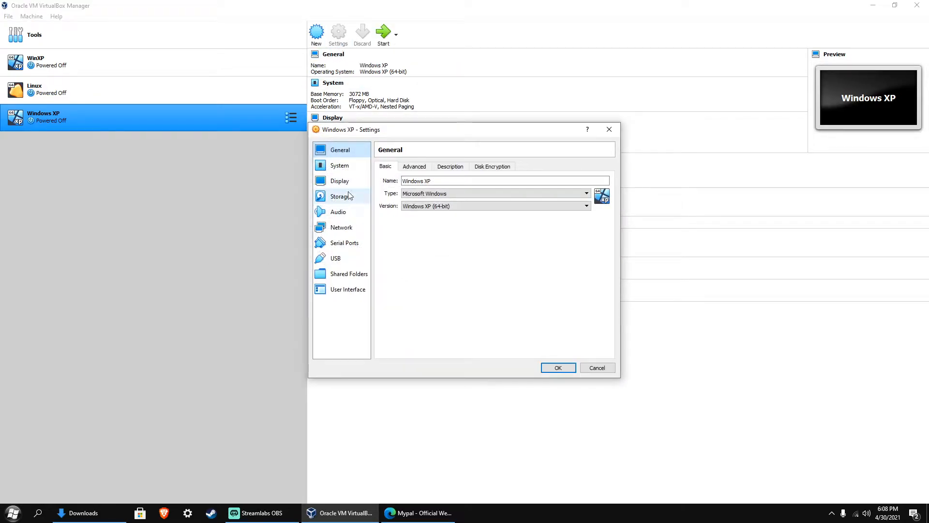
left_click(341, 227)
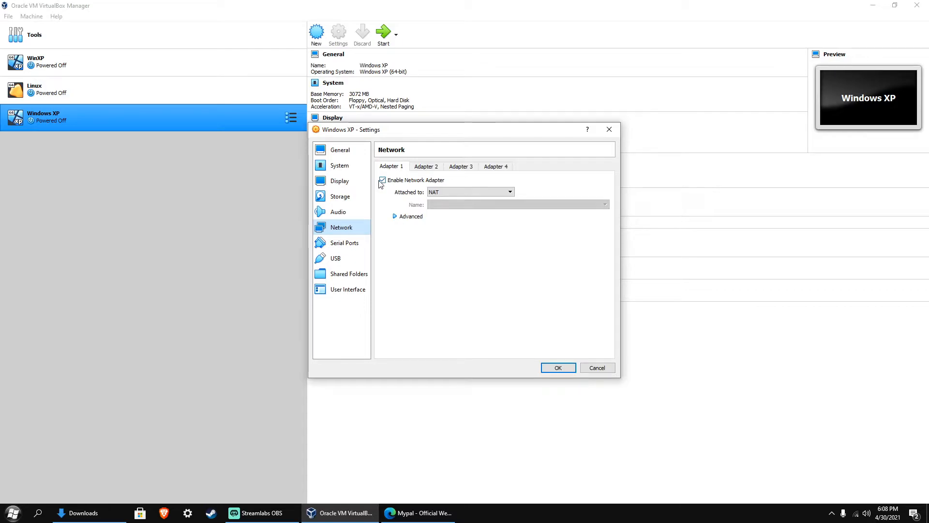
left_click(434, 195)
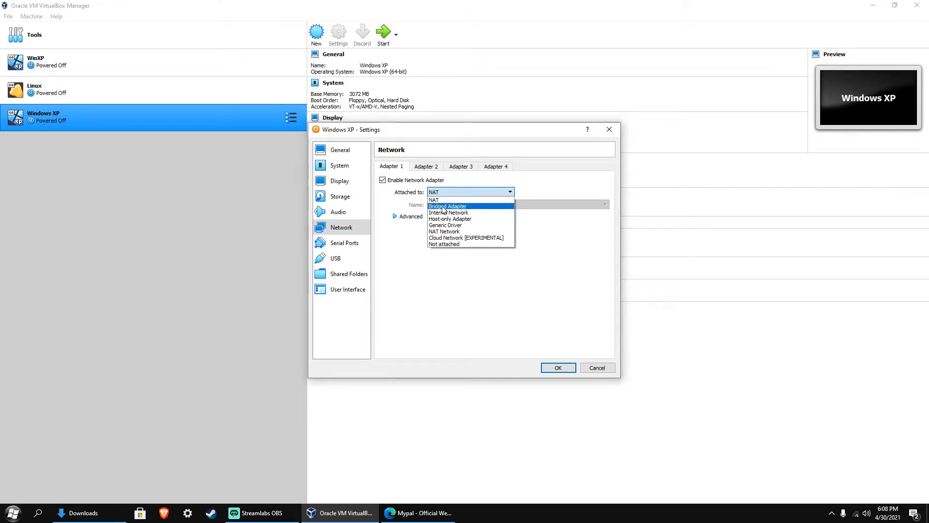
left_click(440, 206)
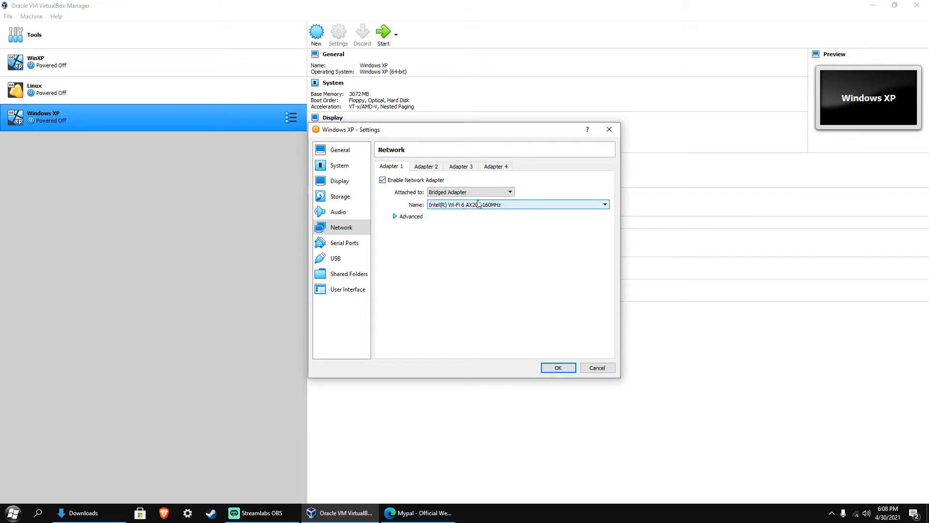
left_click(395, 217)
left_click(468, 228)
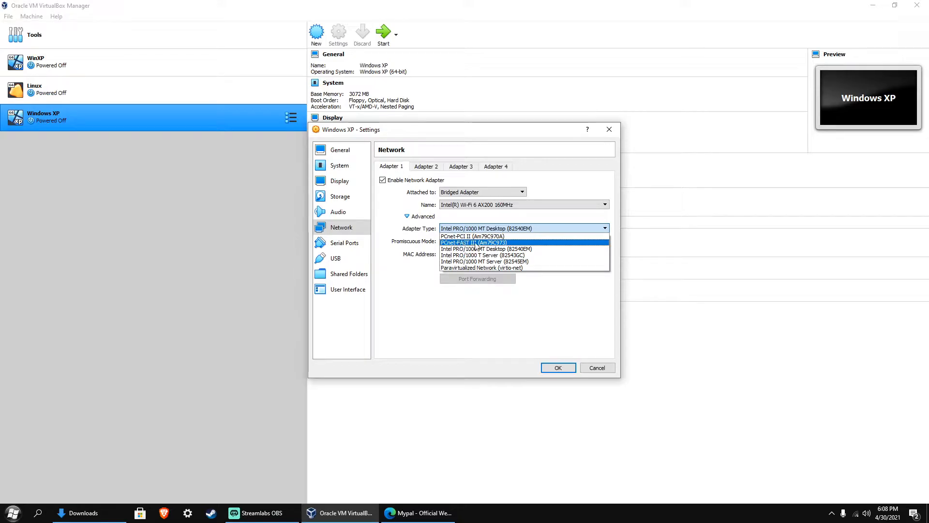
left_click(472, 243)
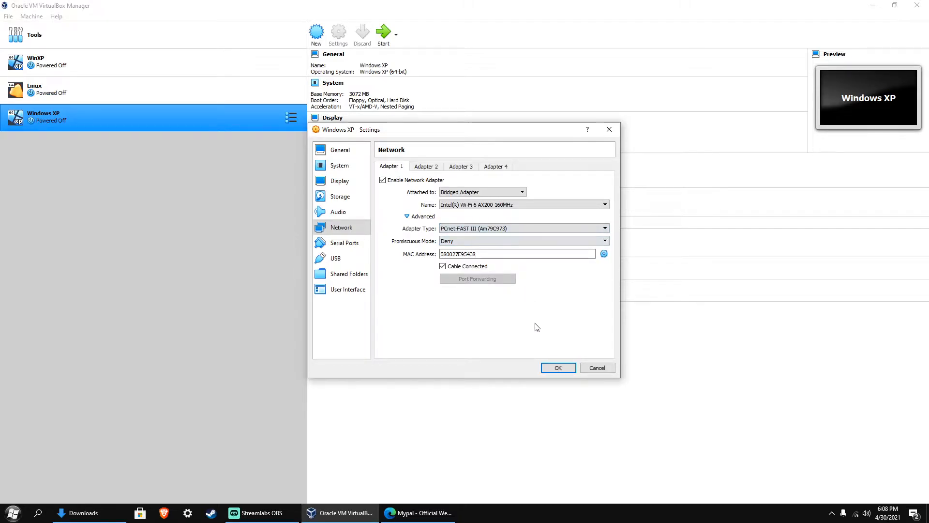
left_click(552, 366)
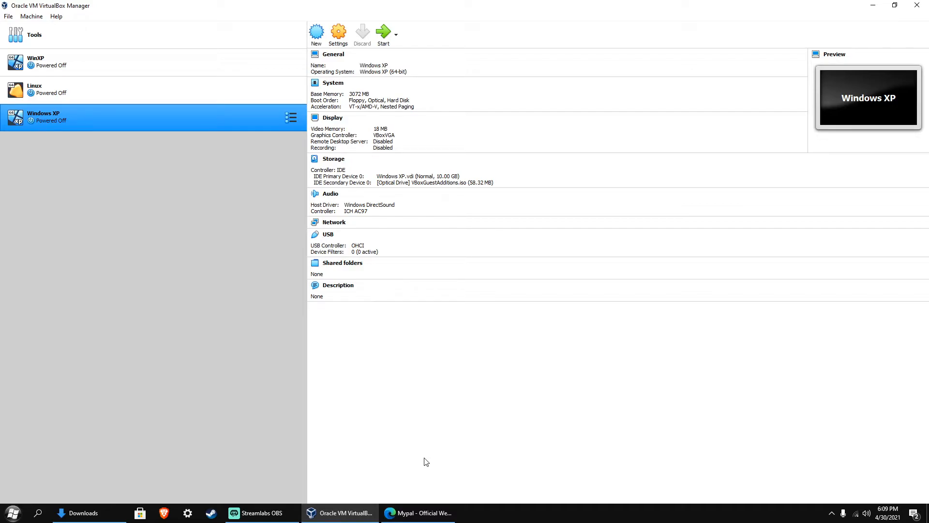
Switch to Edge and view the other download options on the Mypal website
left_click(422, 512)
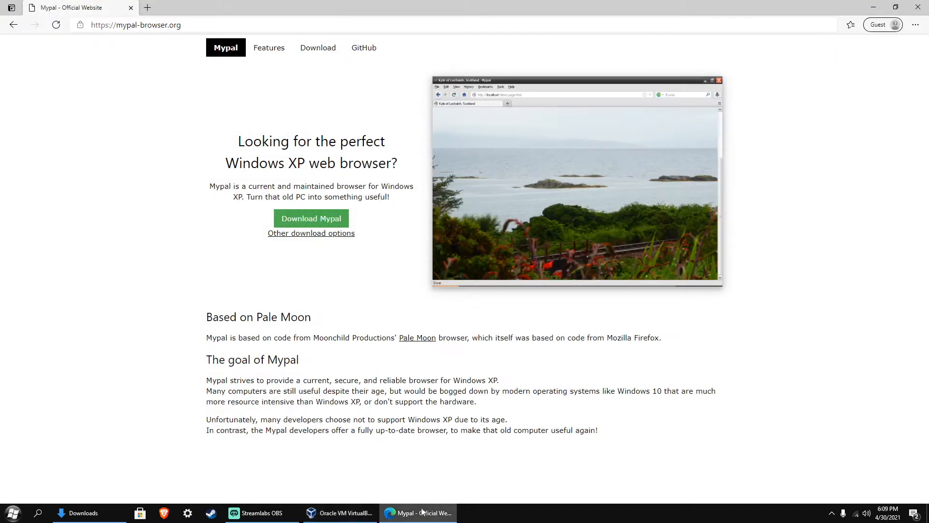
left_click(308, 234)
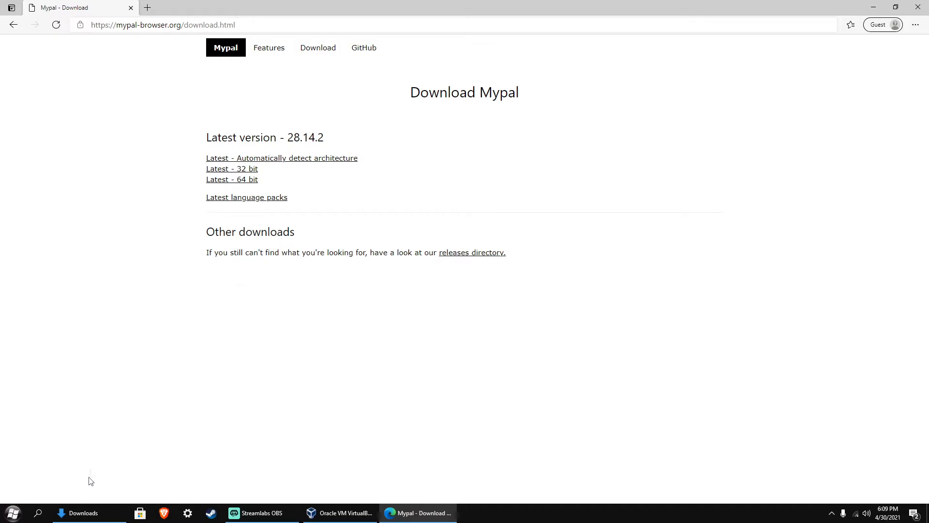
Switch to File Explorer, close the extra USB drive window, and open the UNTITLED (F:) drive from the Downloads window
left_click(77, 515)
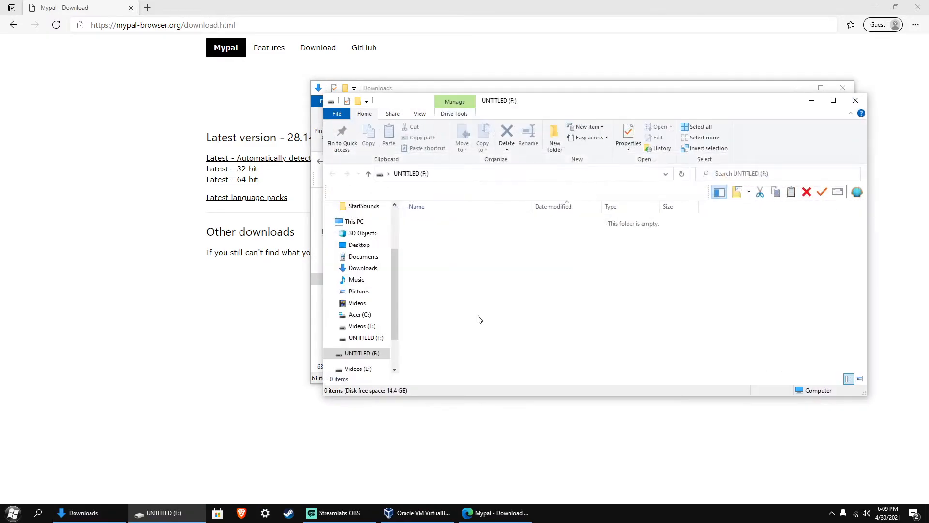
left_click_drag(562, 103, 580, 86)
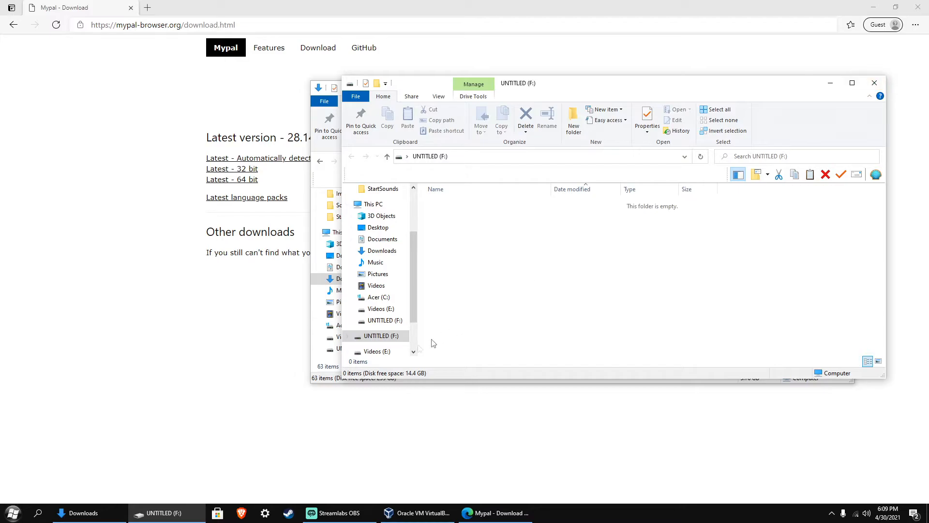
left_click(874, 83)
left_click(353, 349)
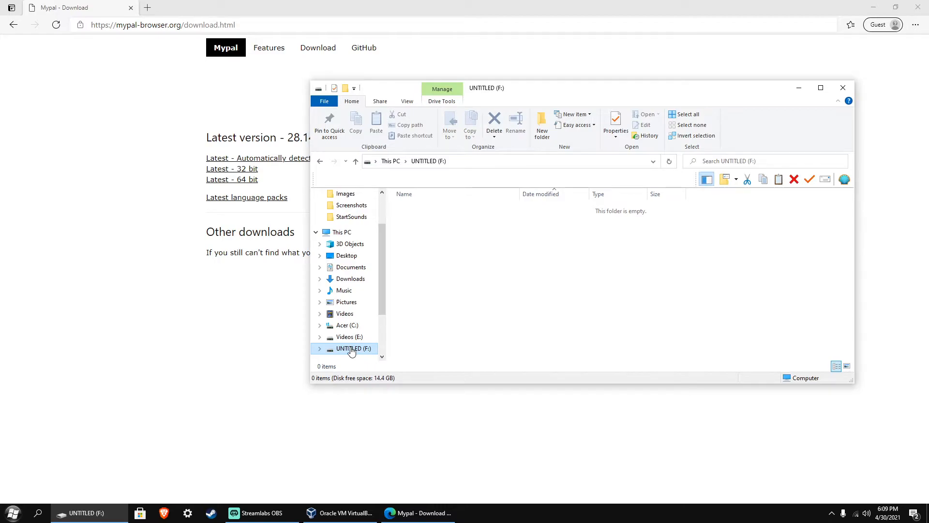
Quick-format the UNTITLED (F:) drive as FAT32 with the volume label MyPal, accepting the erasure of its data
right_click(352, 352)
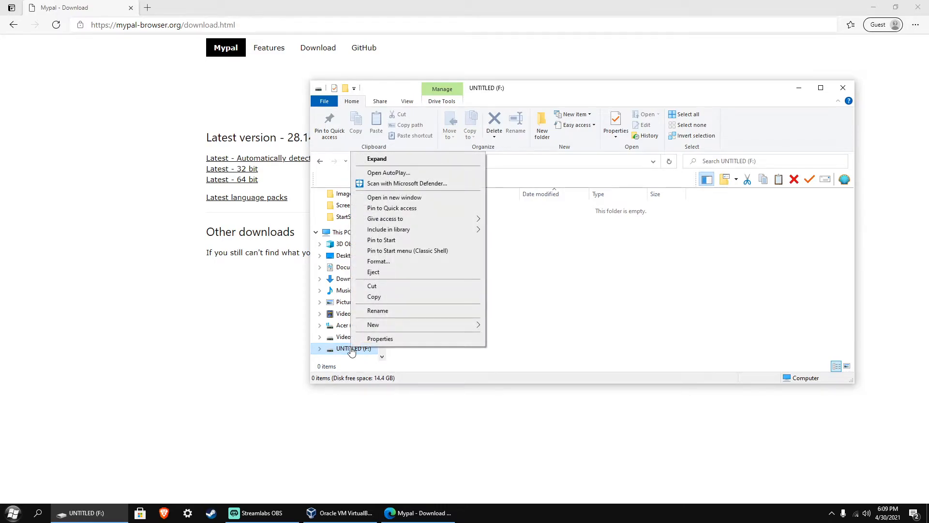
left_click(388, 265)
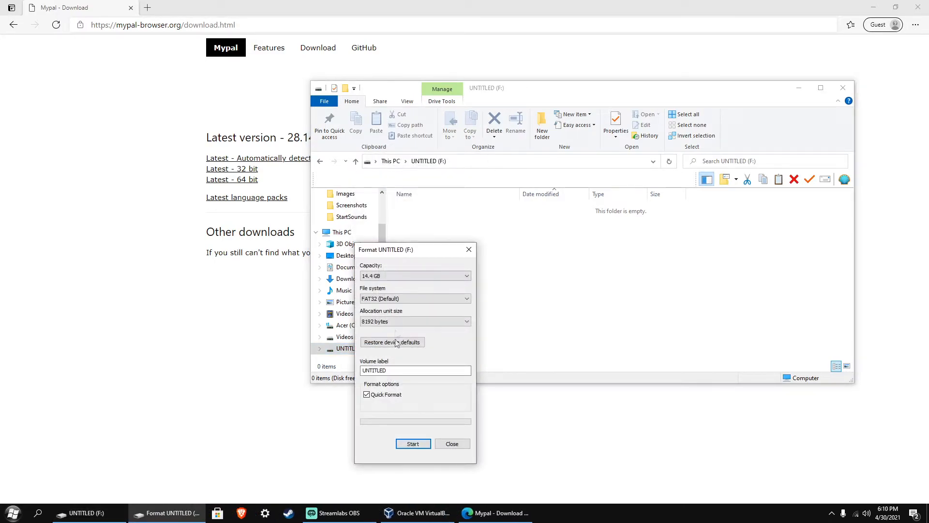
double_click(388, 370)
type("MyPal")
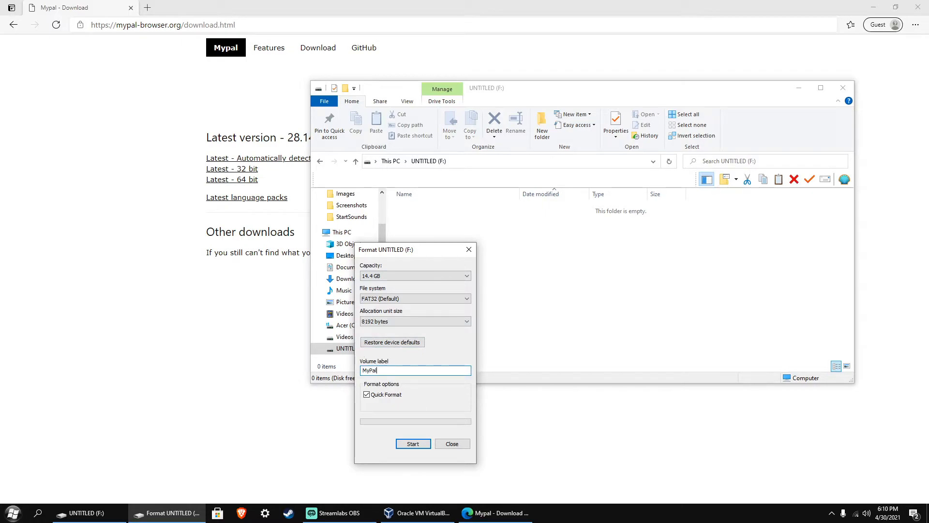
left_click(415, 445)
left_click(417, 445)
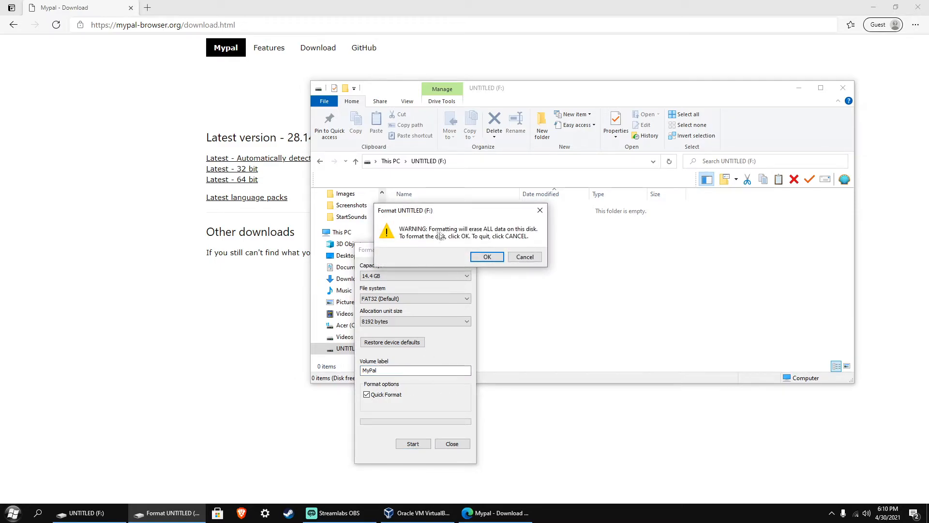
left_click(494, 260)
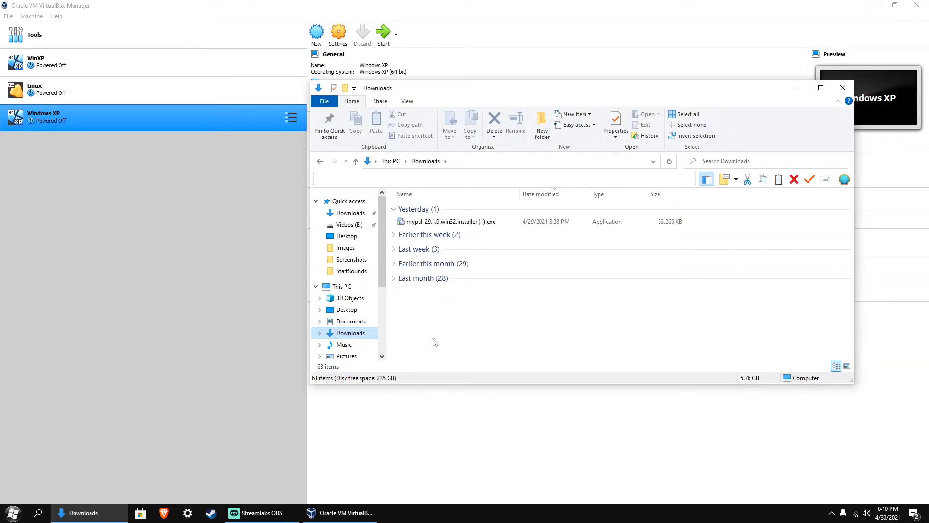
Copy mypal-29.1.0.win32.installer (1).exe from Downloads to the MYPAL (F:) drive and close the Explorer window
left_click(474, 225)
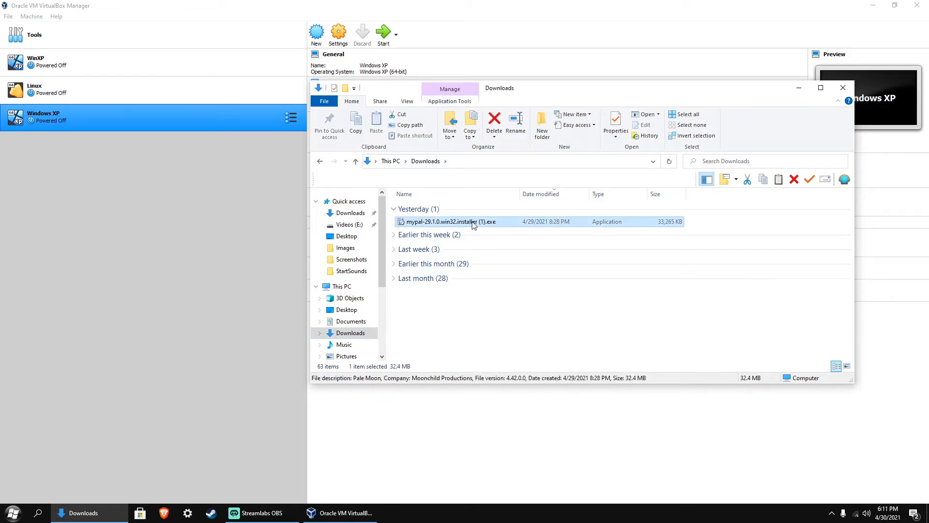
right_click(474, 225)
left_click(505, 378)
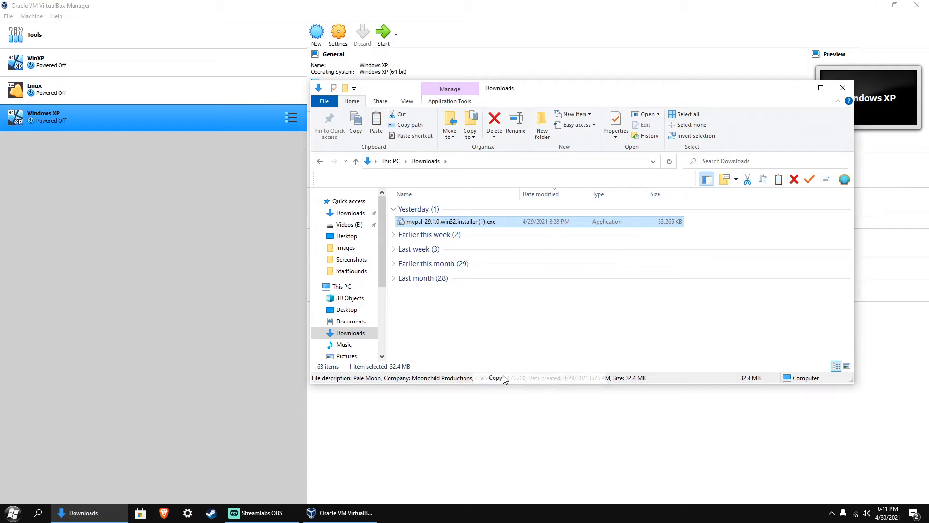
scroll(348, 339, "down", 2)
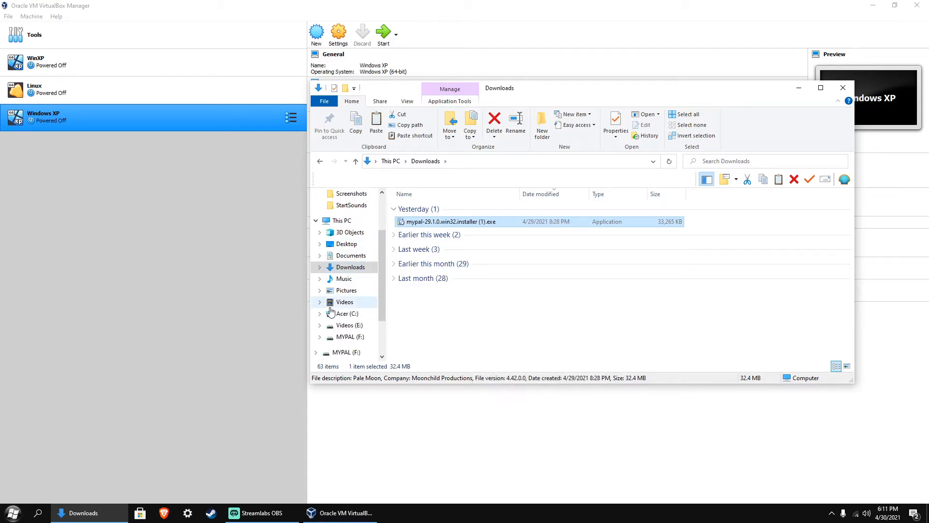
left_click(347, 338)
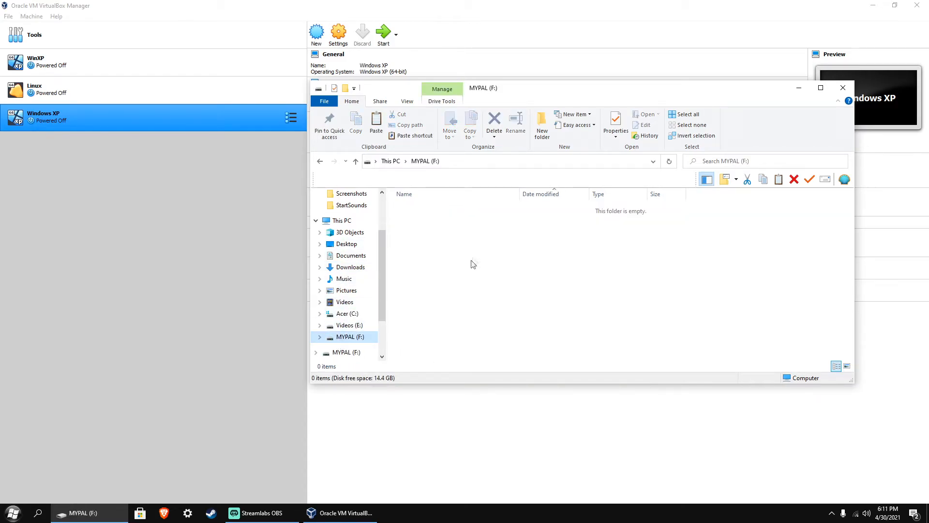
right_click(504, 254)
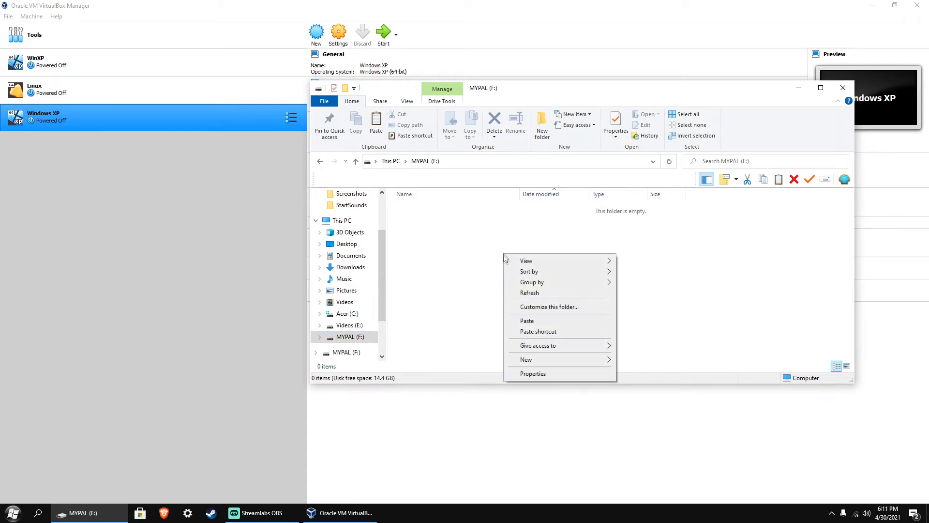
left_click(538, 321)
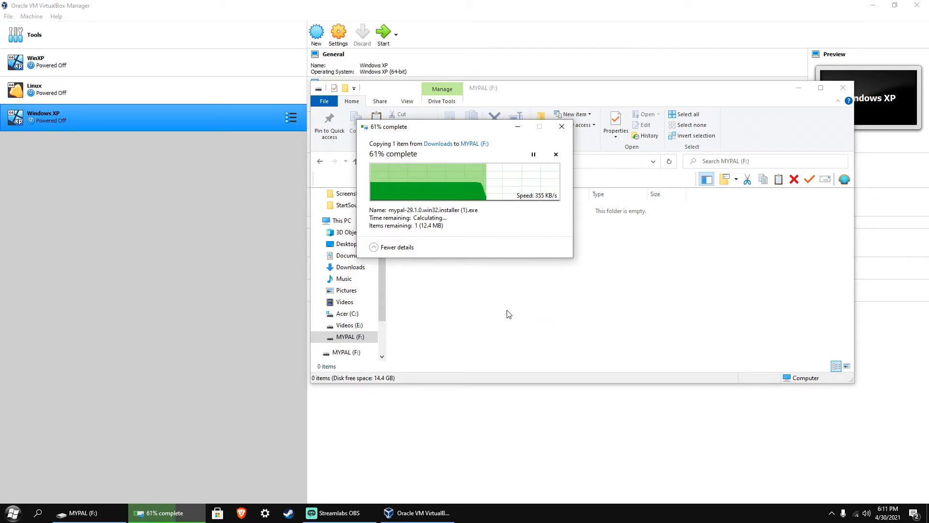
left_click(841, 87)
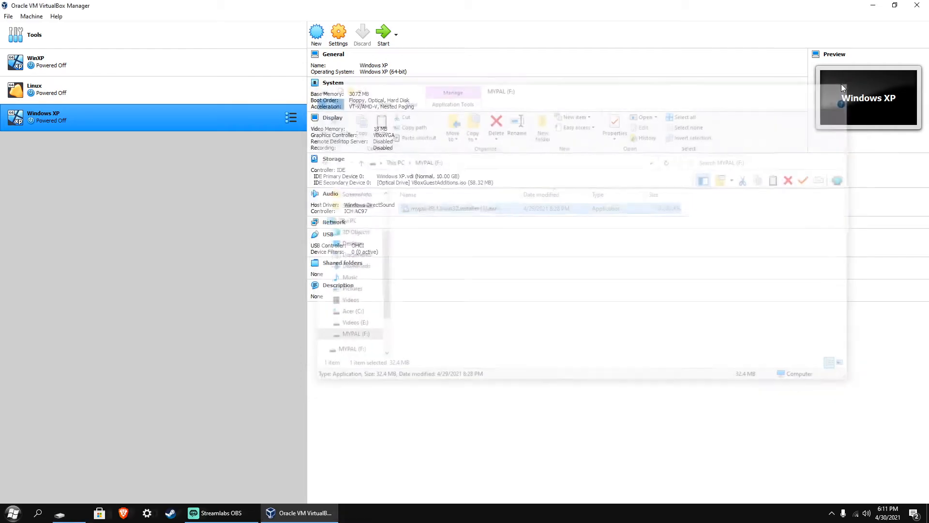
Start the Windows XP virtual machine and attach the PNY USB 2.0 FD device to it
left_click(383, 41)
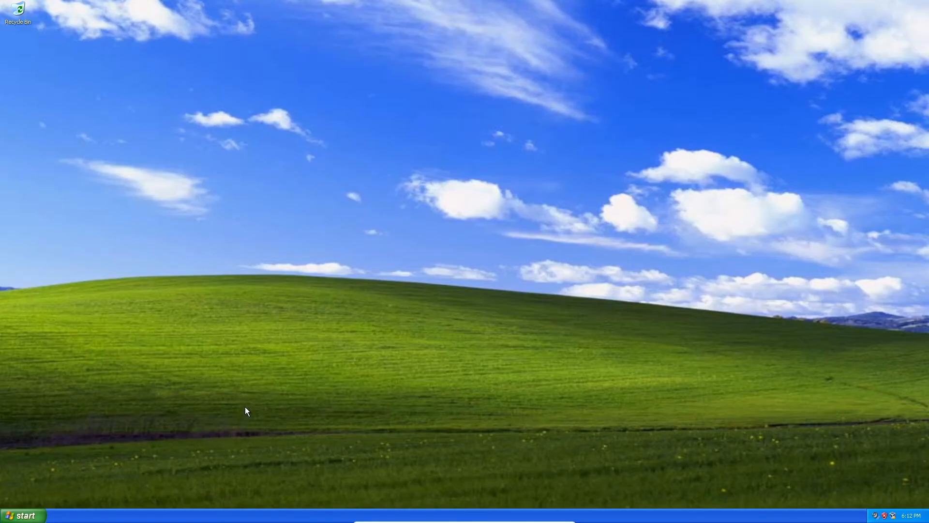
left_click(464, 518)
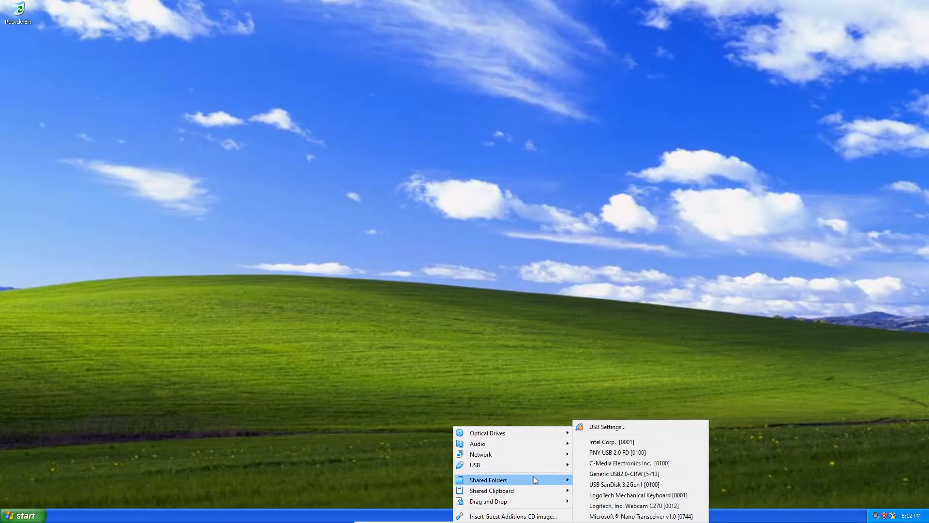
mouse_move(573, 468)
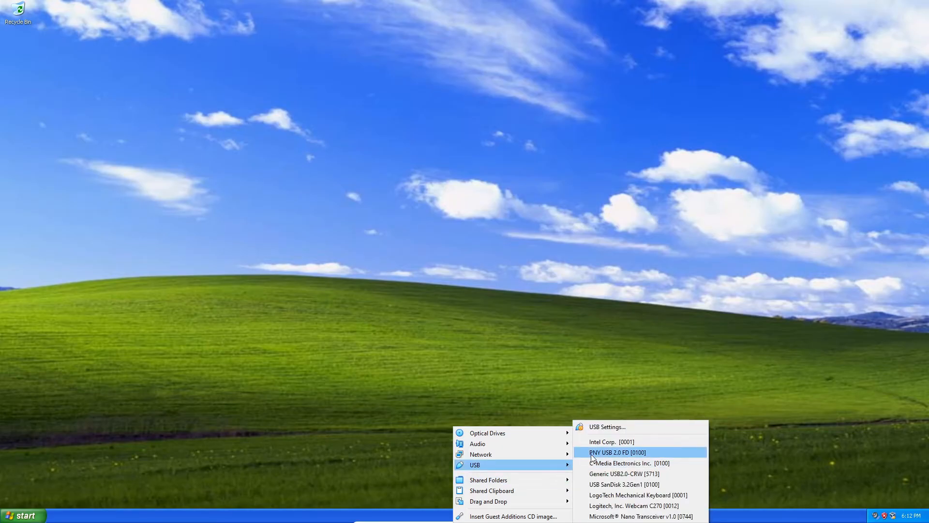
mouse_move(593, 456)
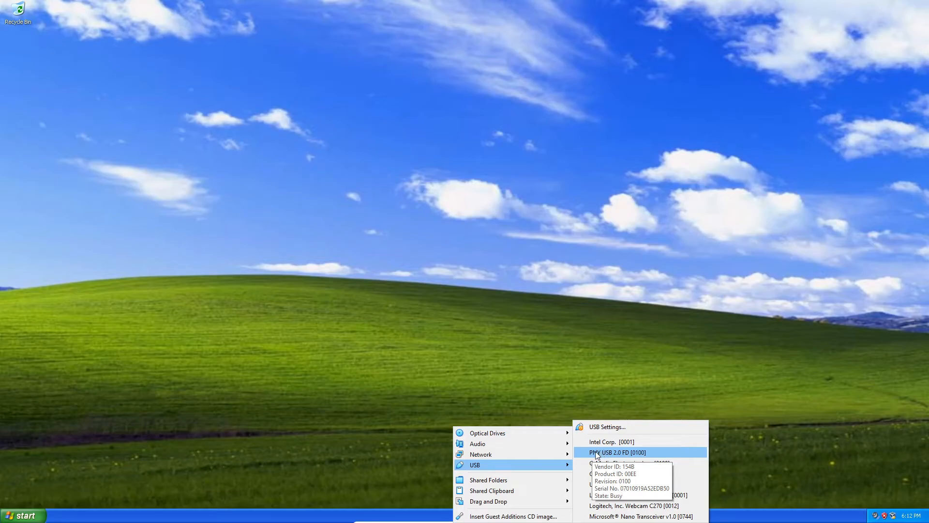
left_click(594, 452)
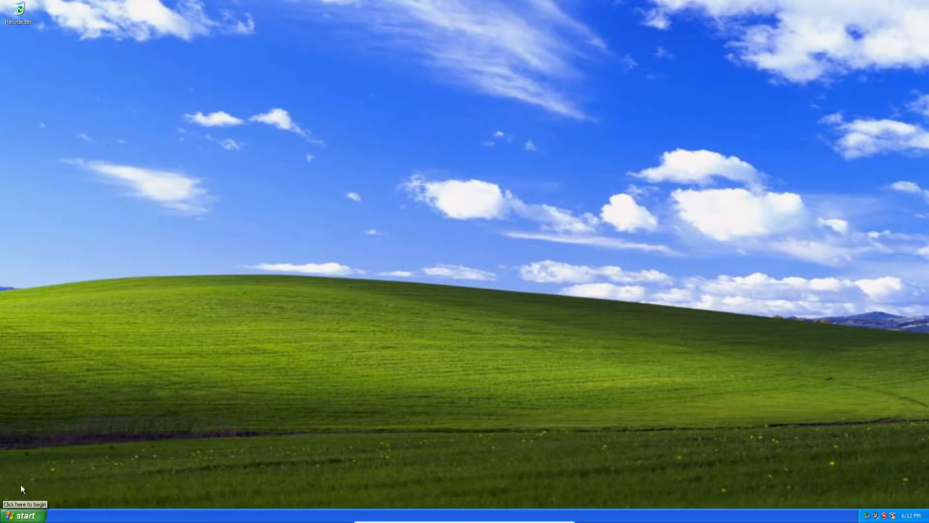
Open the MYPAL (E:) drive from My Computer in Windows XP and launch mypal-29.1.0.win32.installer (1)
left_click(16, 514)
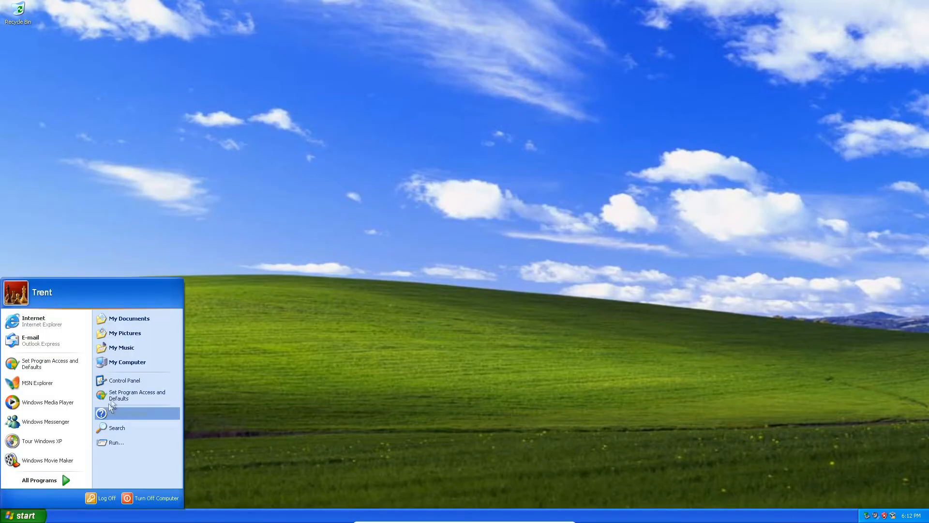
left_click(118, 366)
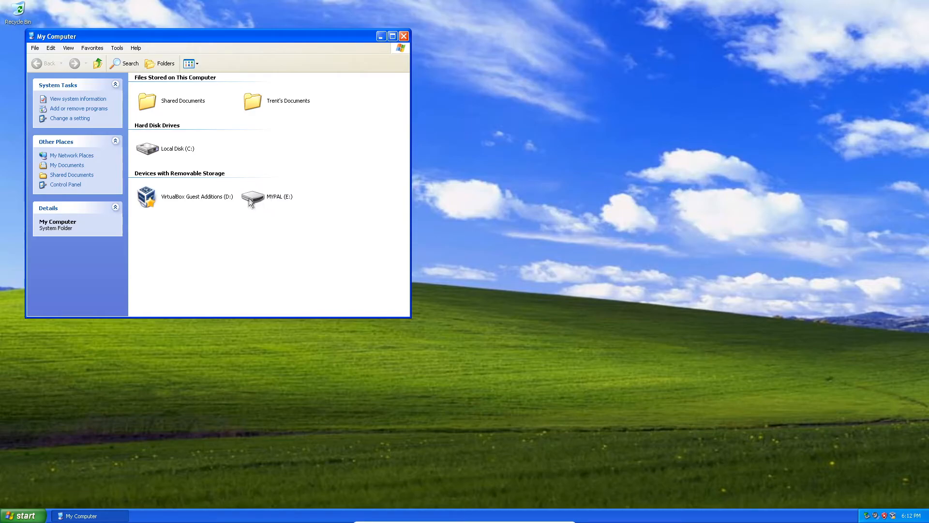
double_click(256, 198)
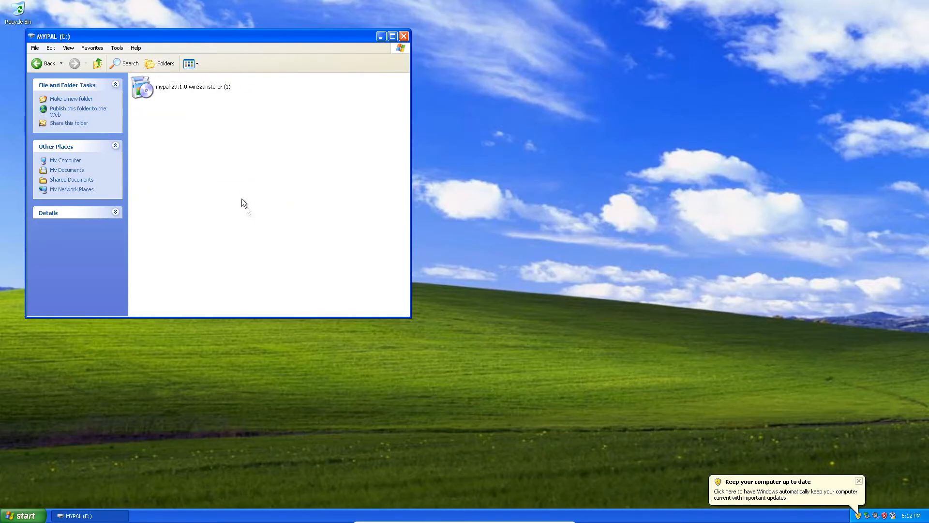
mouse_move(150, 92)
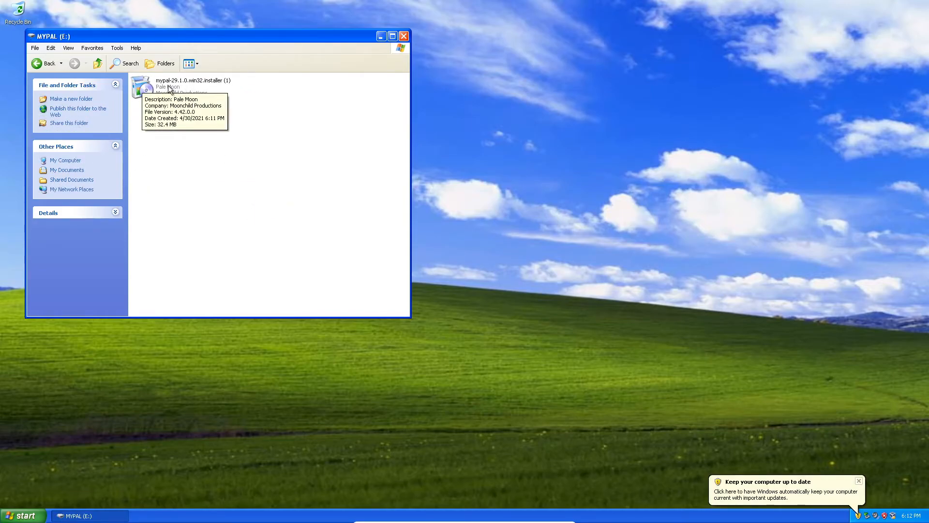
left_click(169, 89)
left_click(169, 88)
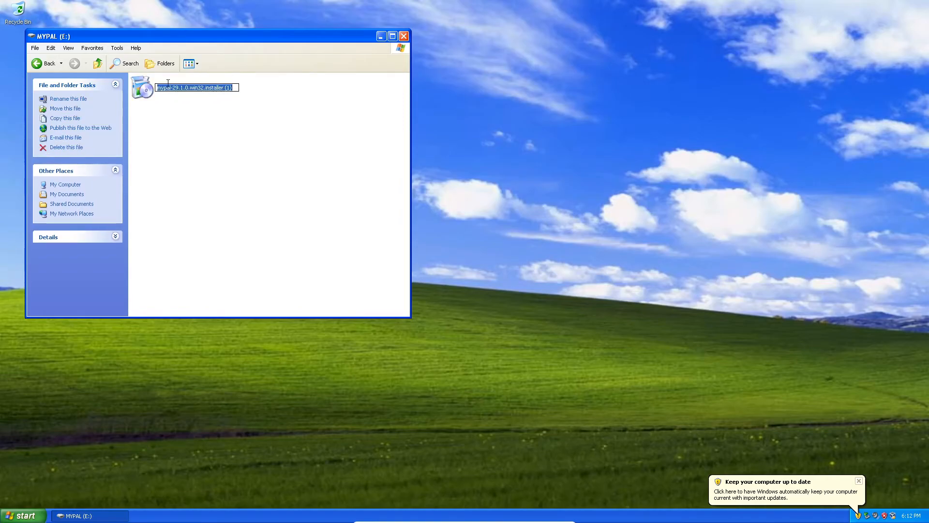
left_click(172, 93)
double_click(170, 91)
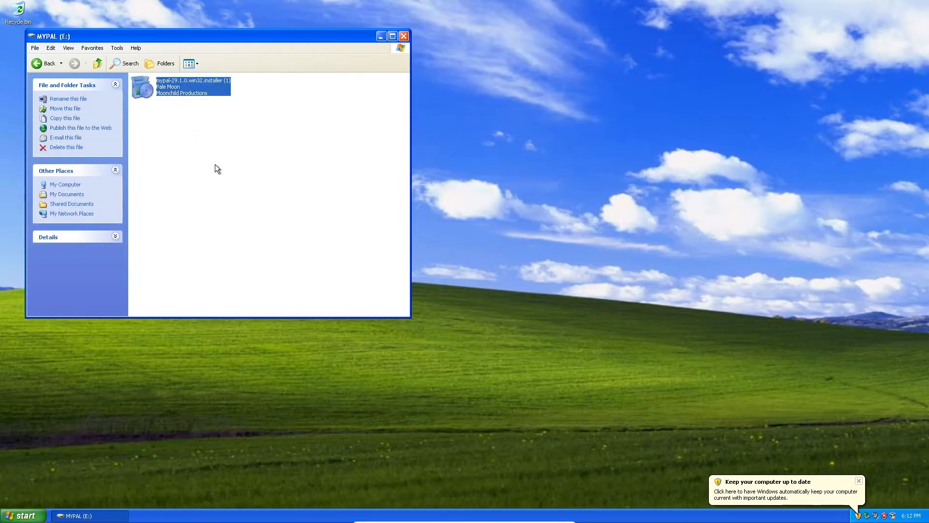
Dismiss the Windows update reminder and install Mypal with the Standard setup in C:\Program Files\Mypal as the default web browser
left_click_drag(438, 233, 435, 232)
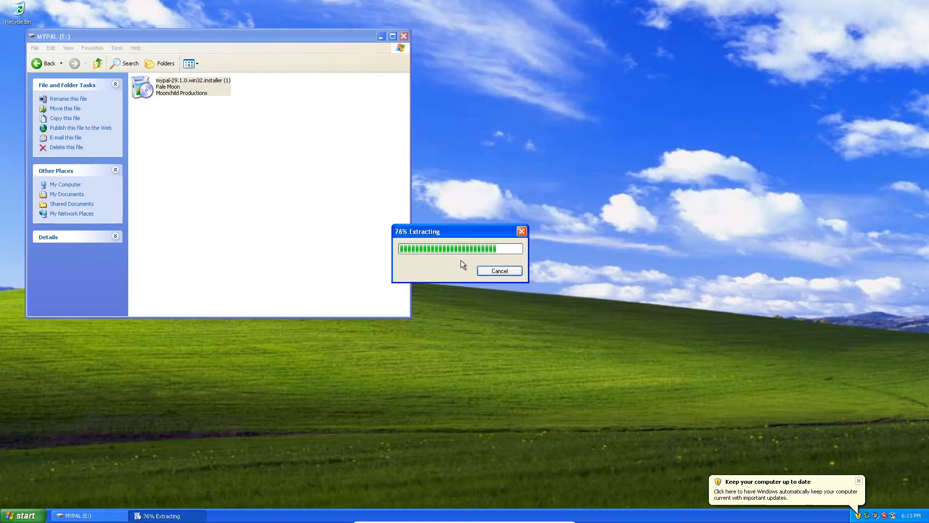
left_click(857, 482)
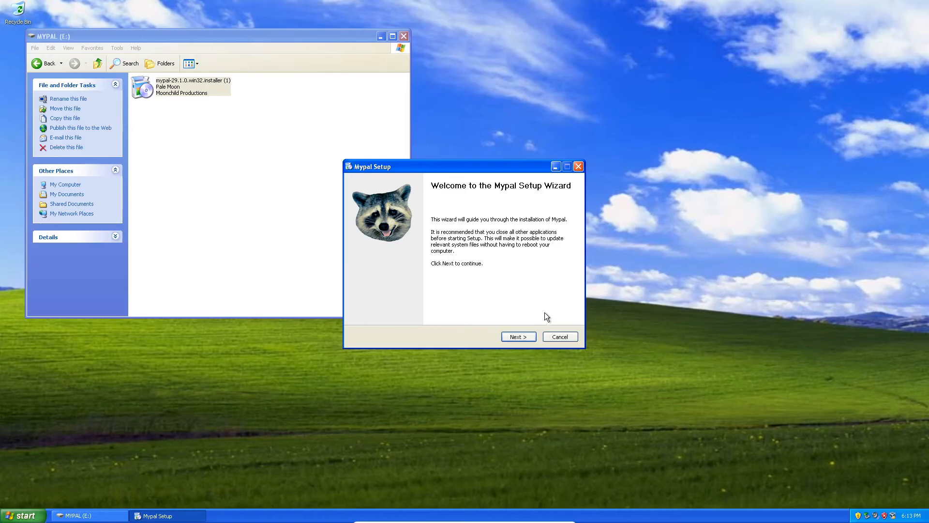
left_click(516, 336)
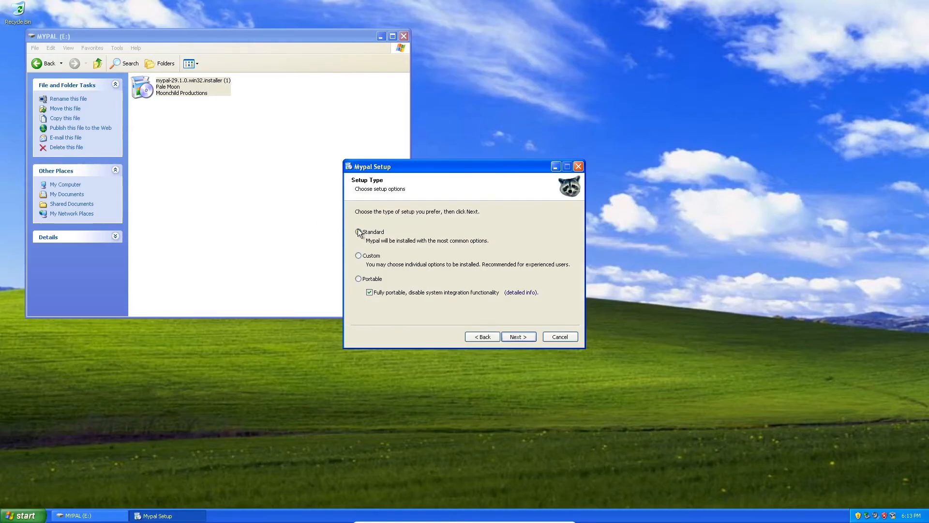
left_click(525, 337)
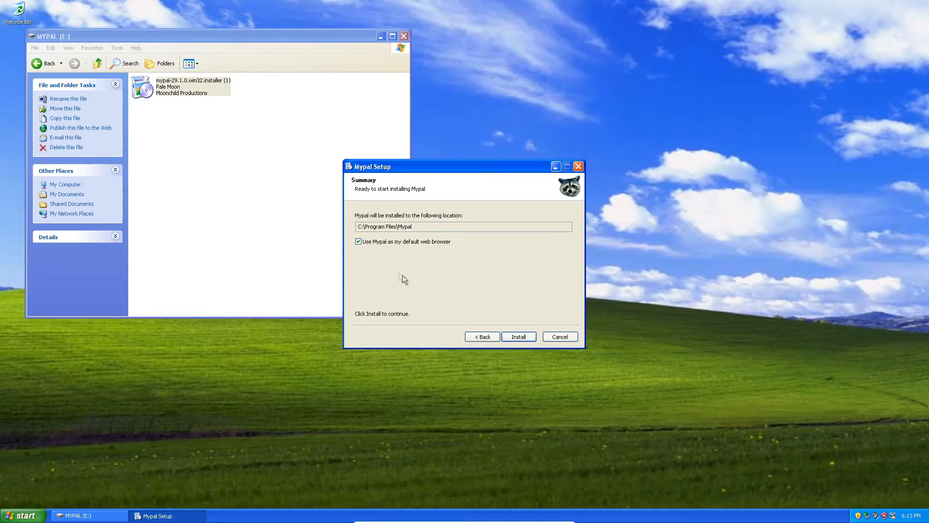
left_click(526, 336)
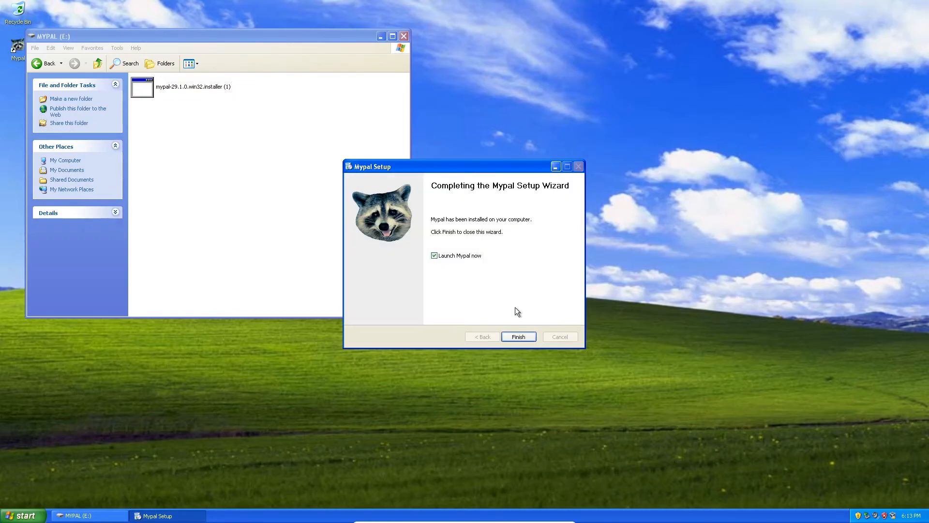
Finish the Mypal setup with the browser launching immediately, and move its window away from the desktop's corner
left_click(517, 337)
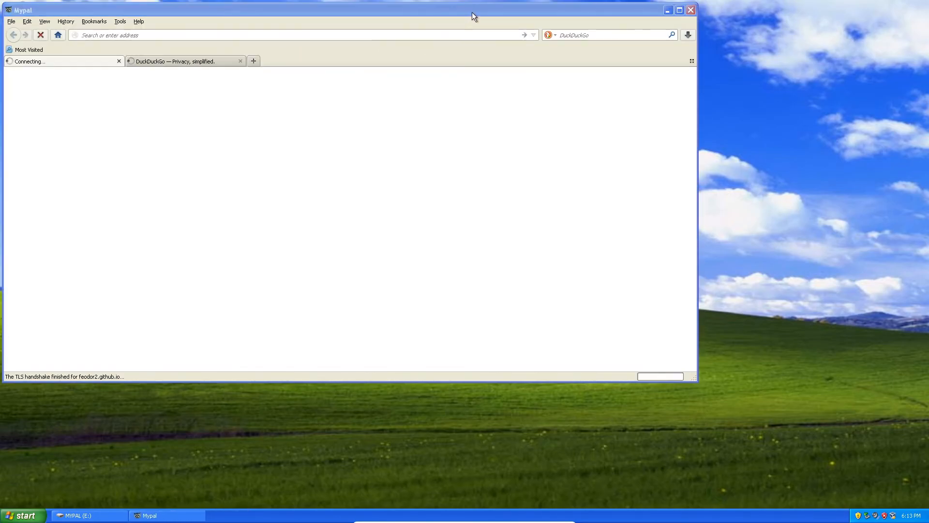
left_click_drag(471, 12, 554, 38)
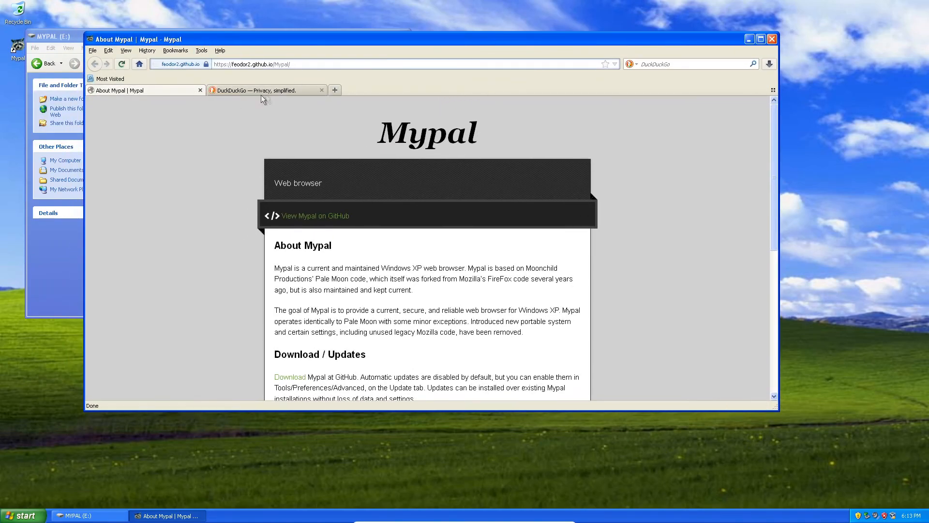